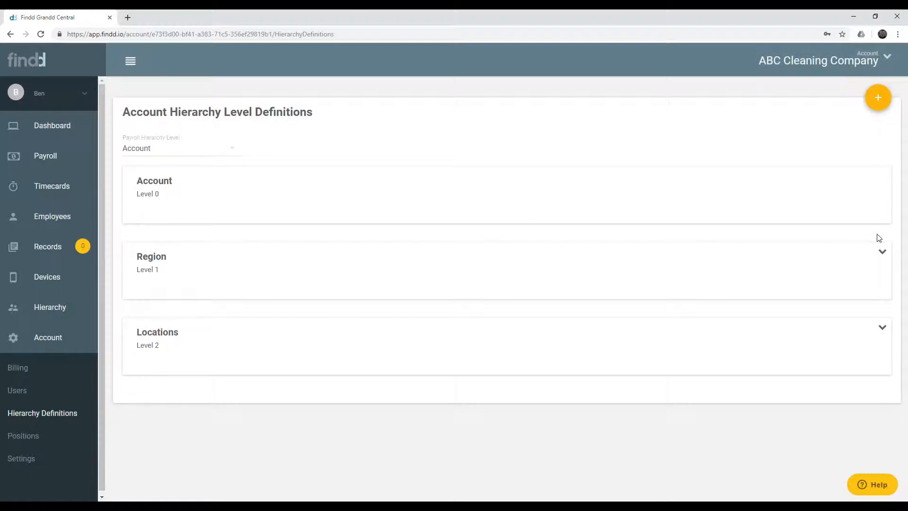
left_click(881, 251)
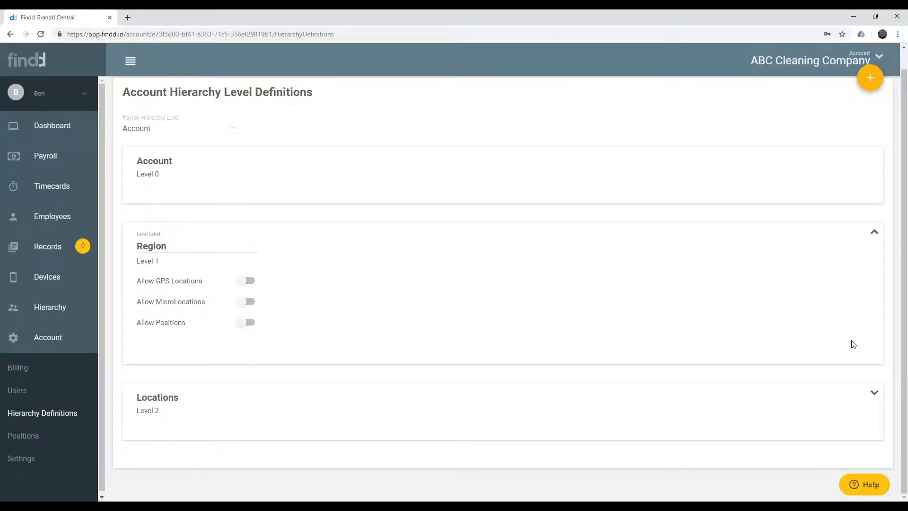
left_click(873, 393)
scroll(871, 392, "down", 2)
scroll(870, 393, "up", 2)
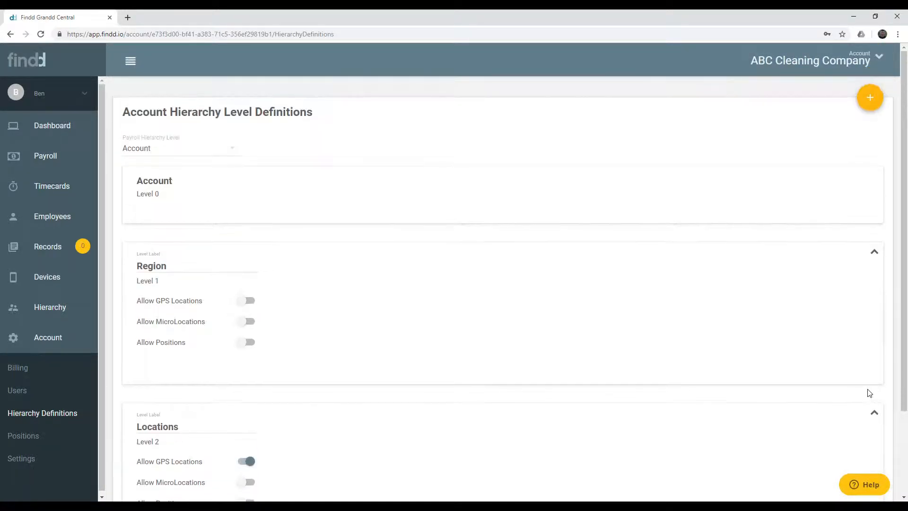
left_click(869, 99)
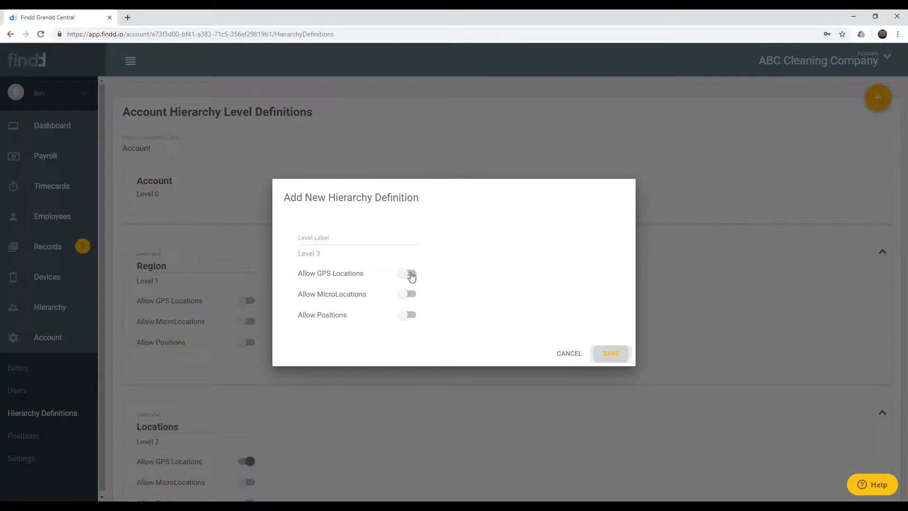
left_click(570, 361)
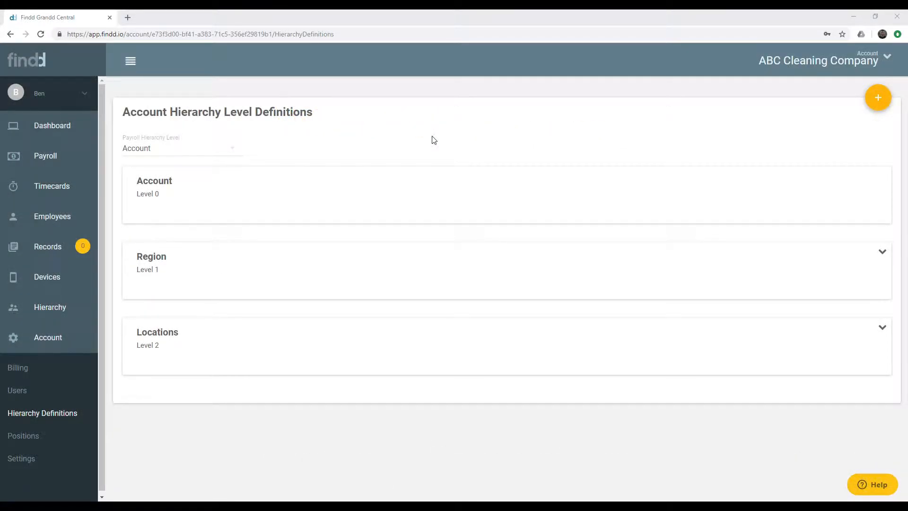
Leave Region's GPS, MicroLocations and positions toggles off, and turn on GPS Locations for Locations
left_click(881, 256)
left_click(880, 413)
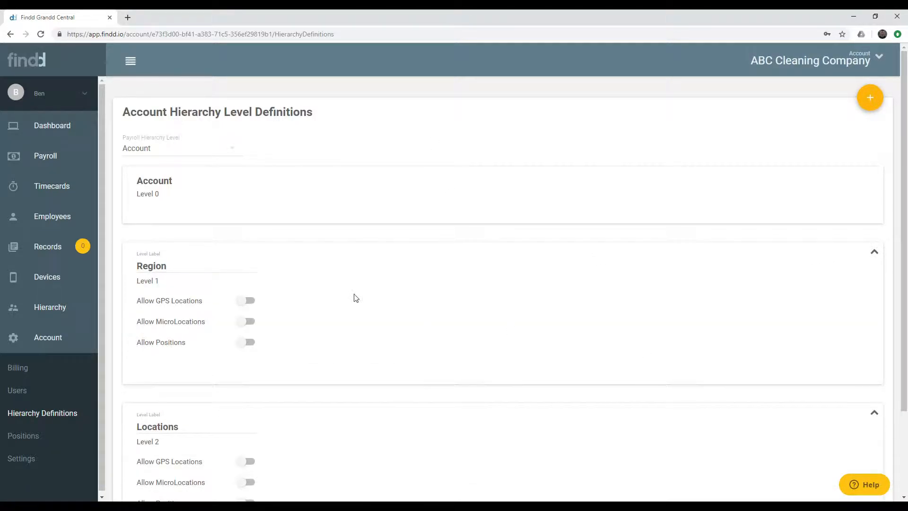
scroll(355, 298, "down", 2)
left_click_drag(165, 161, 137, 161)
left_click(246, 195)
left_click(248, 218)
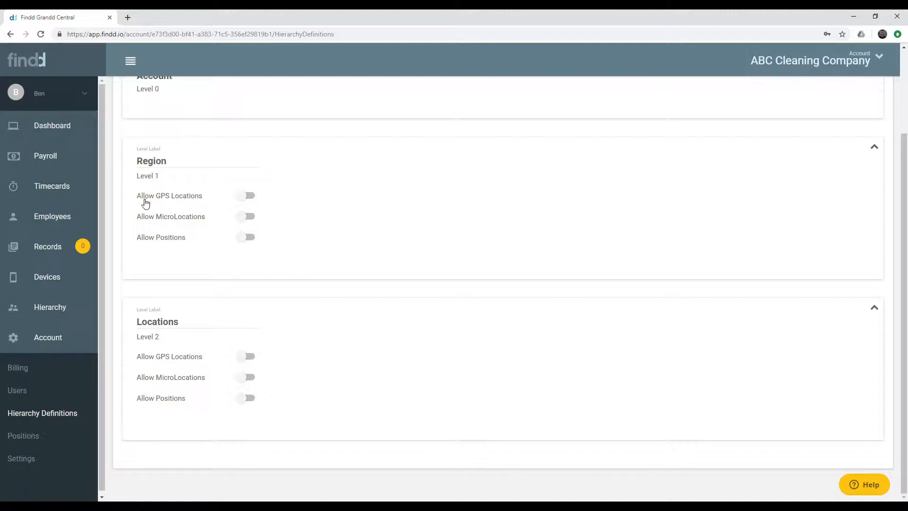
left_click(243, 198)
left_click(246, 198)
left_click(247, 240)
left_click(248, 241)
left_click(246, 358)
Add a new region named North in the hierarchy children list
left_click(63, 309)
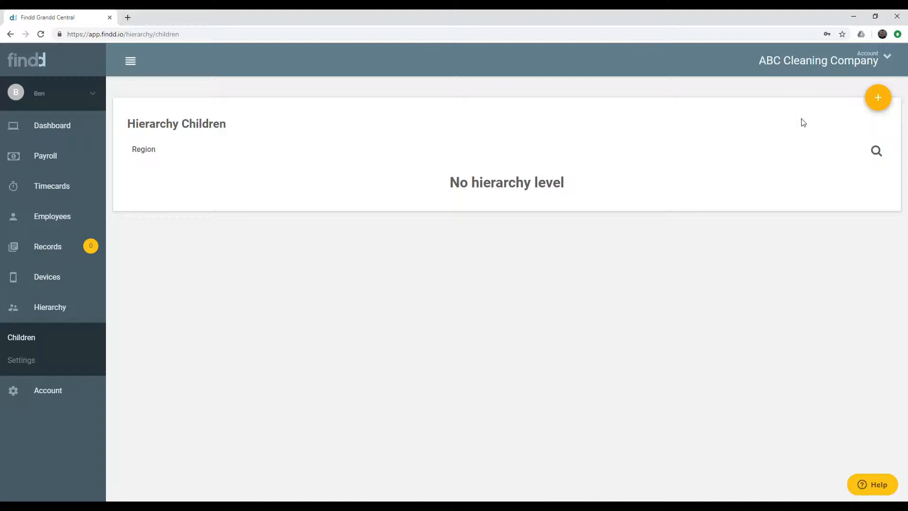
left_click(876, 99)
left_click(350, 259)
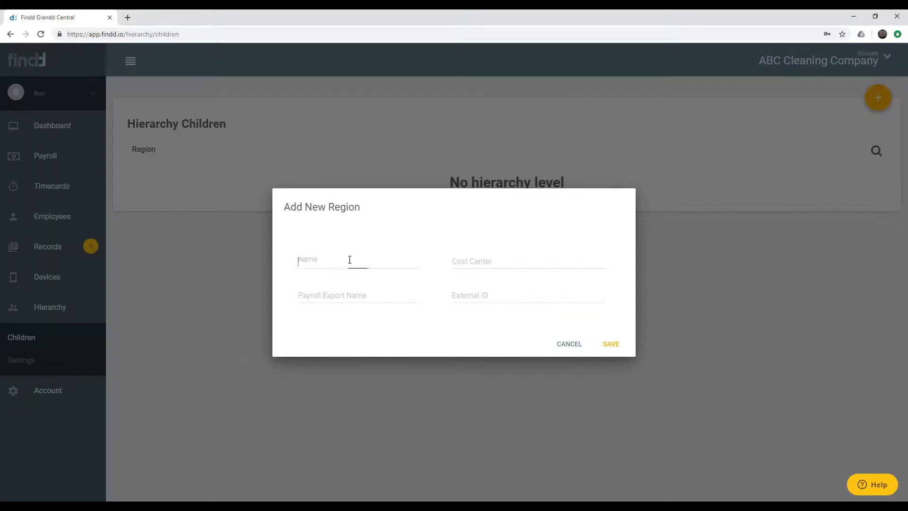
type("North")
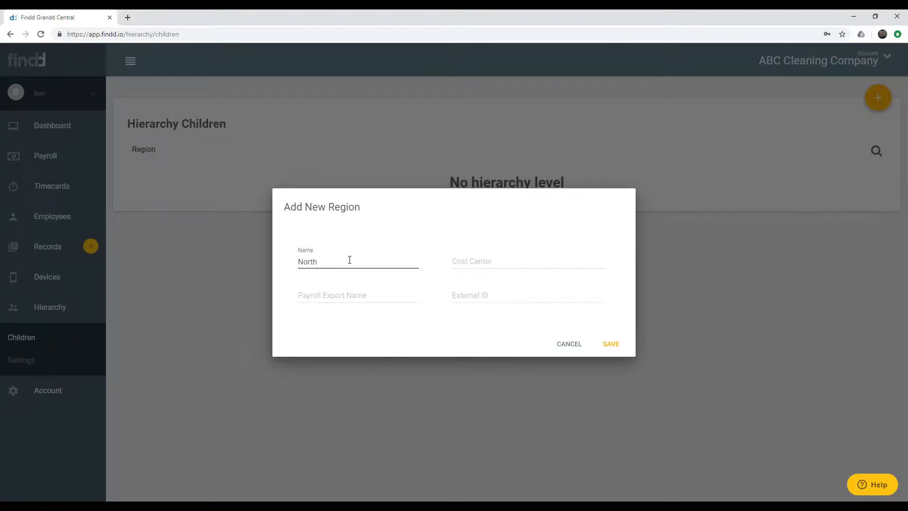
left_click(608, 344)
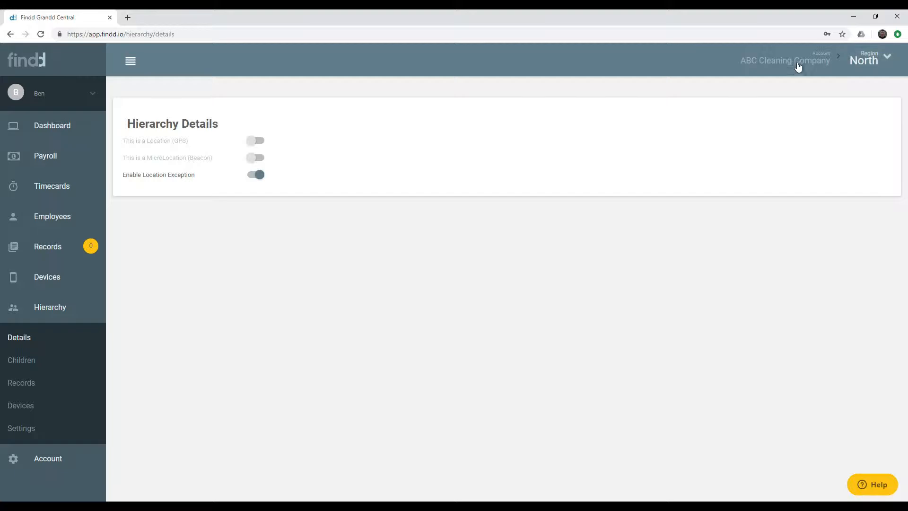
Return to the ABC Cleaning Company account level and enter West as the next region
left_click(865, 64)
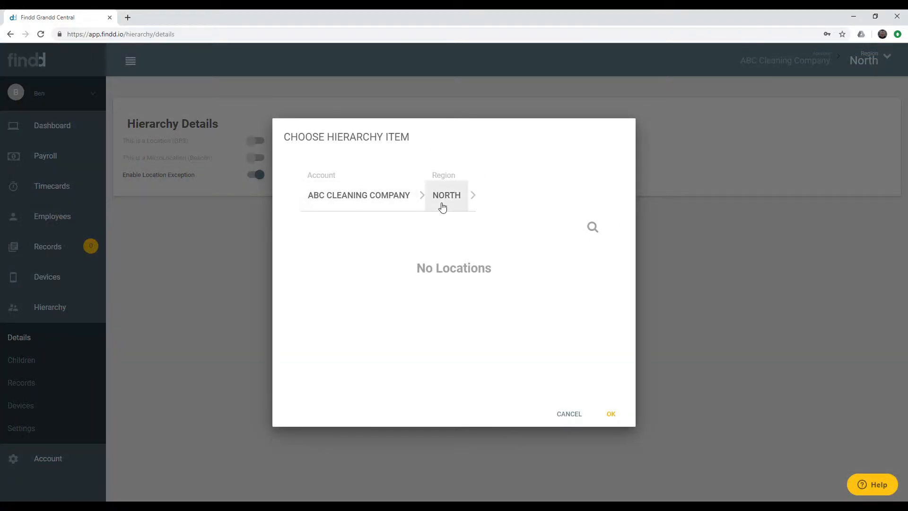
left_click(392, 208)
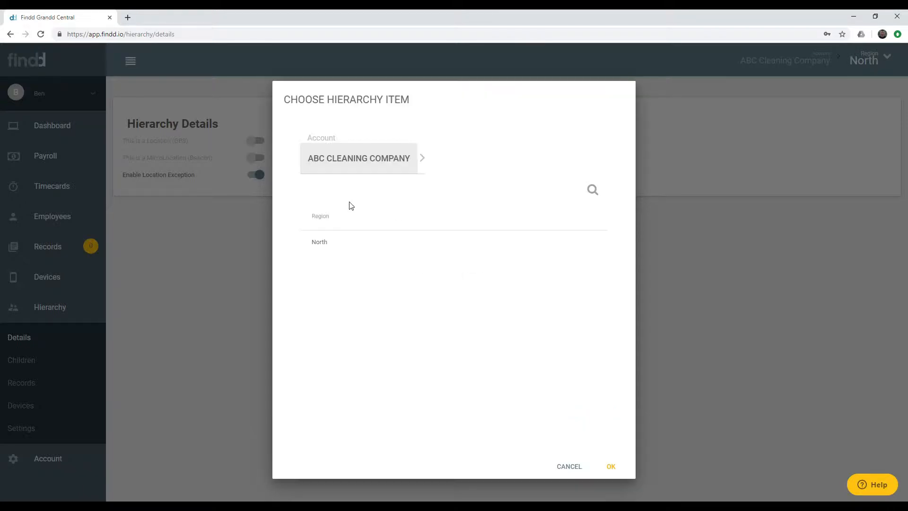
left_click(609, 465)
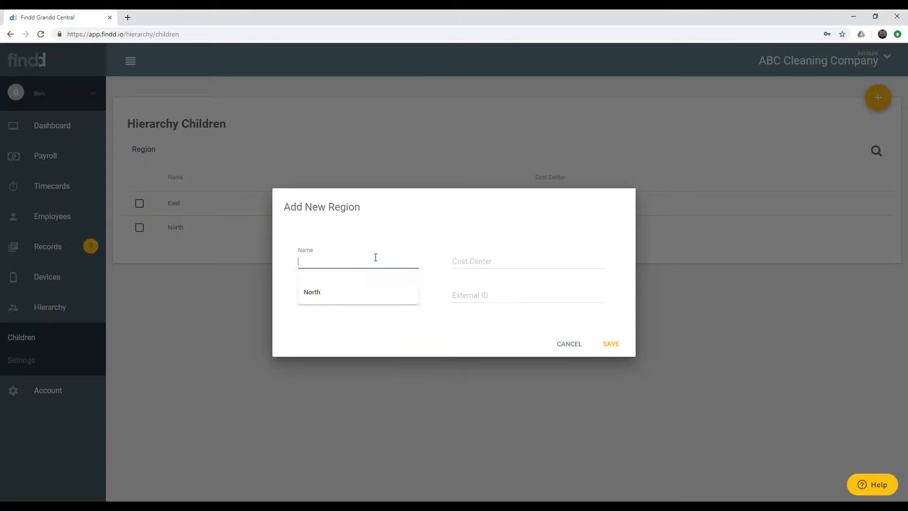
type("West")
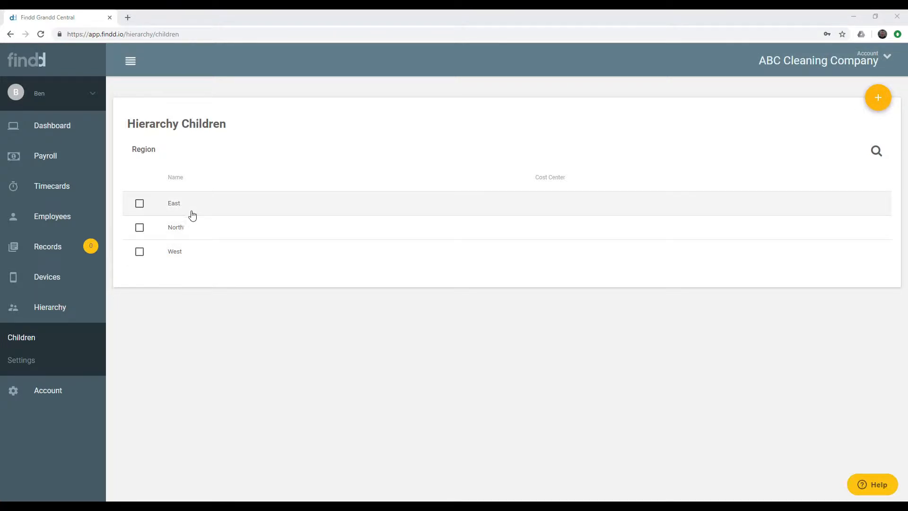
Save new W-named locations under the West region and mark WL1 as a GPS location
left_click(191, 253)
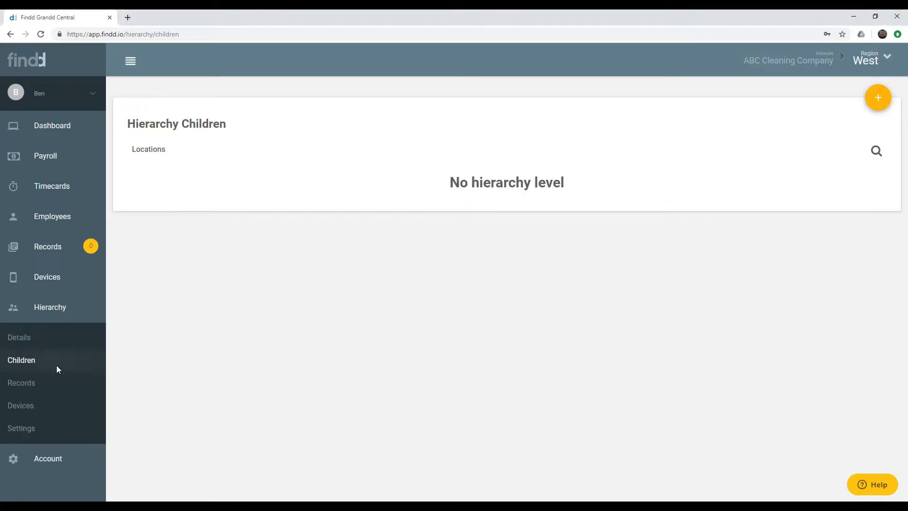
left_click(875, 100)
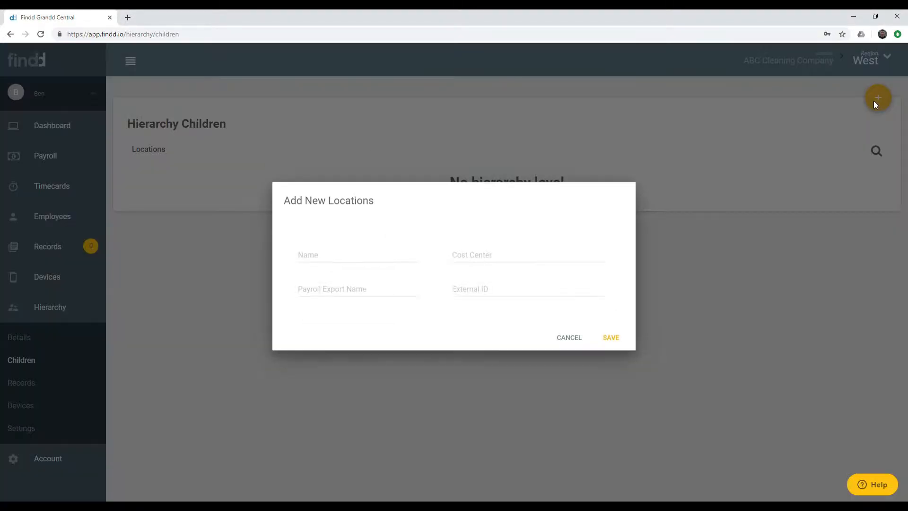
left_click(359, 263)
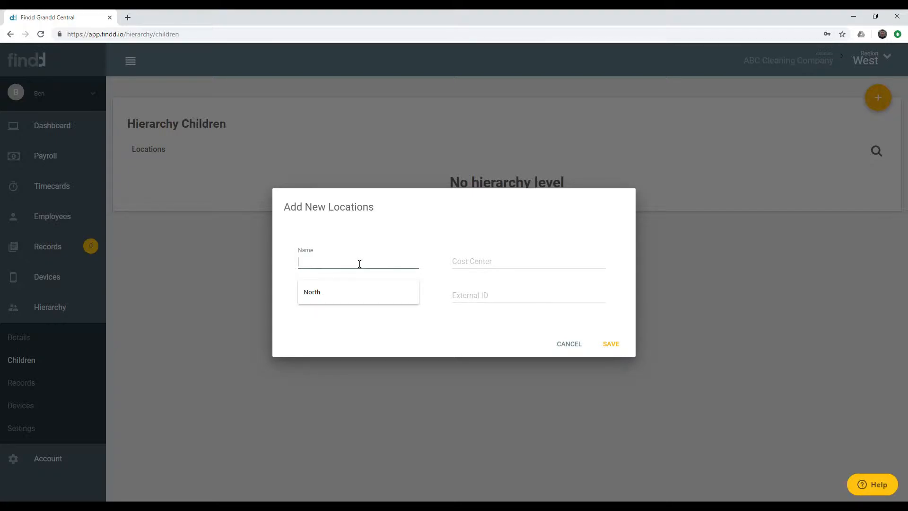
type("WL1")
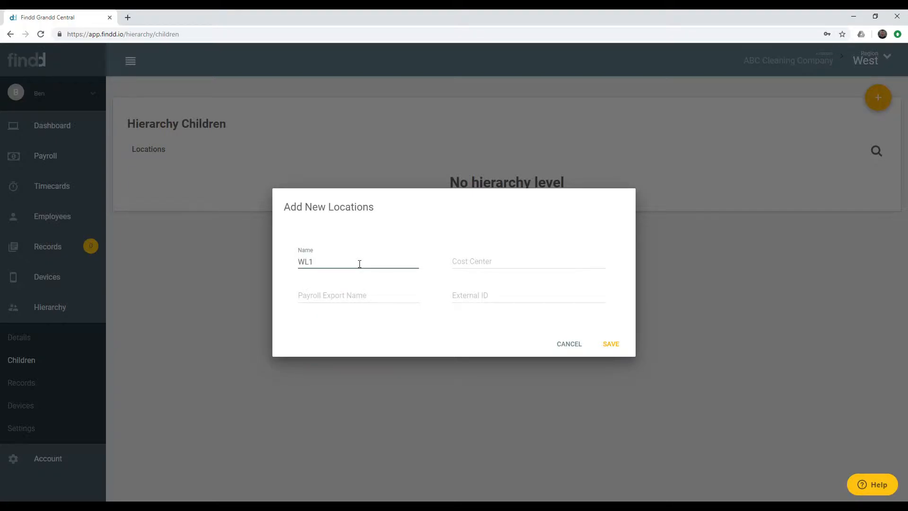
left_click(610, 343)
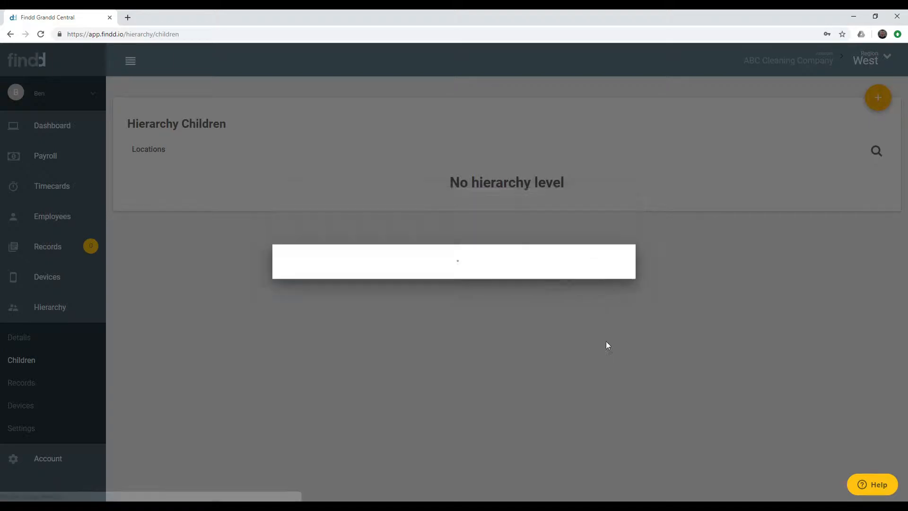
left_click(258, 143)
left_click(203, 212)
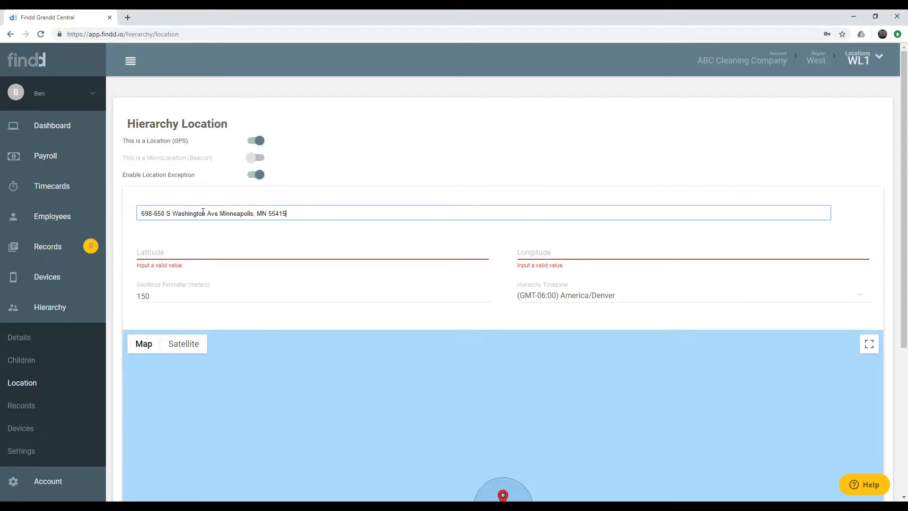
left_click(202, 234)
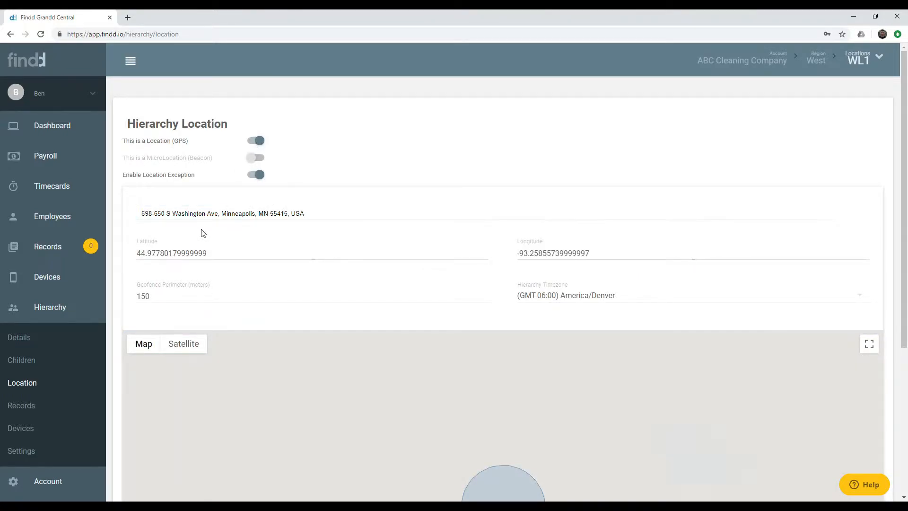
scroll(202, 234, "down", 2)
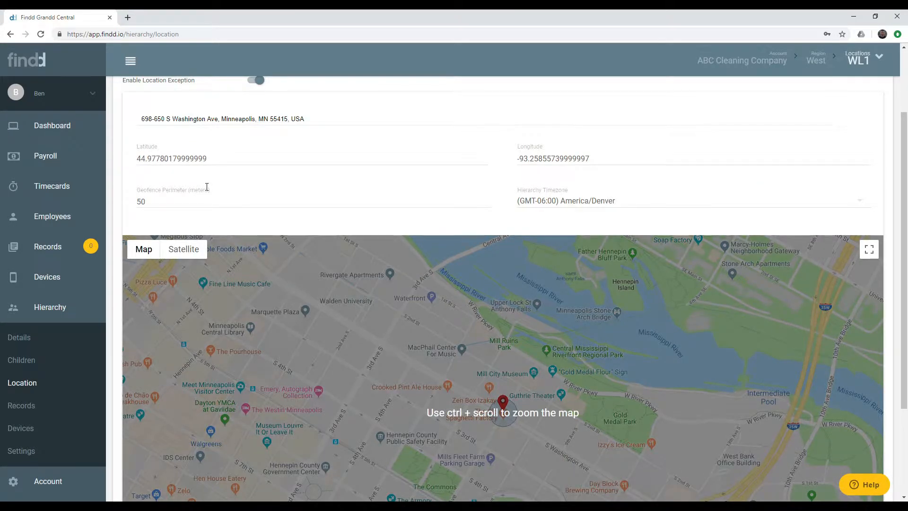
scroll(206, 187, "down", 3)
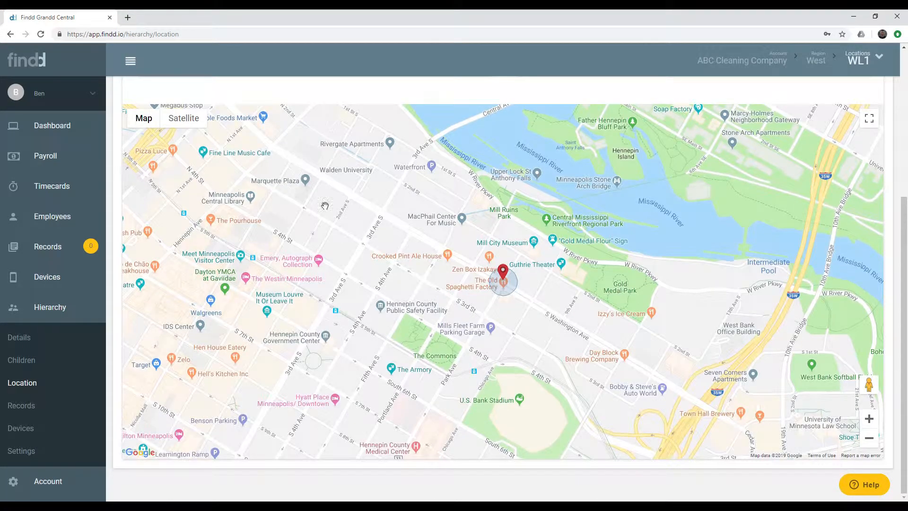
scroll(499, 281, "up", 1)
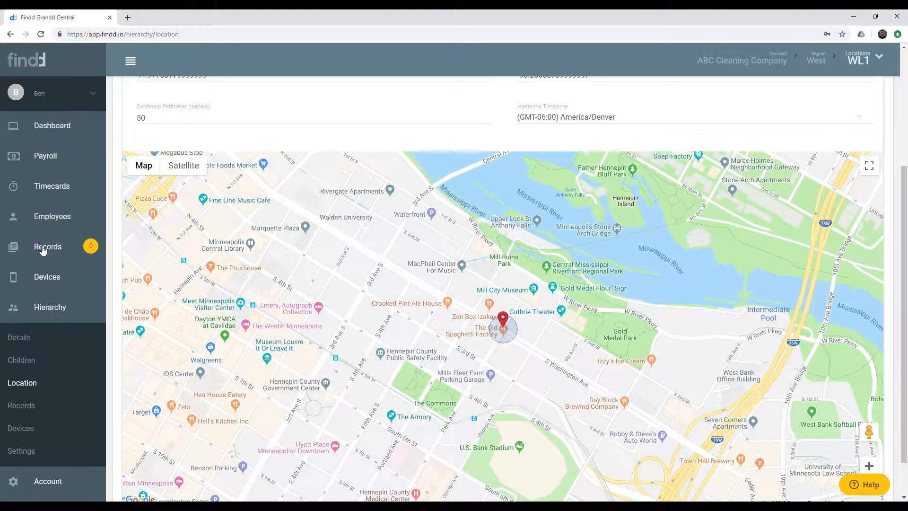
scroll(56, 249, "up", 1)
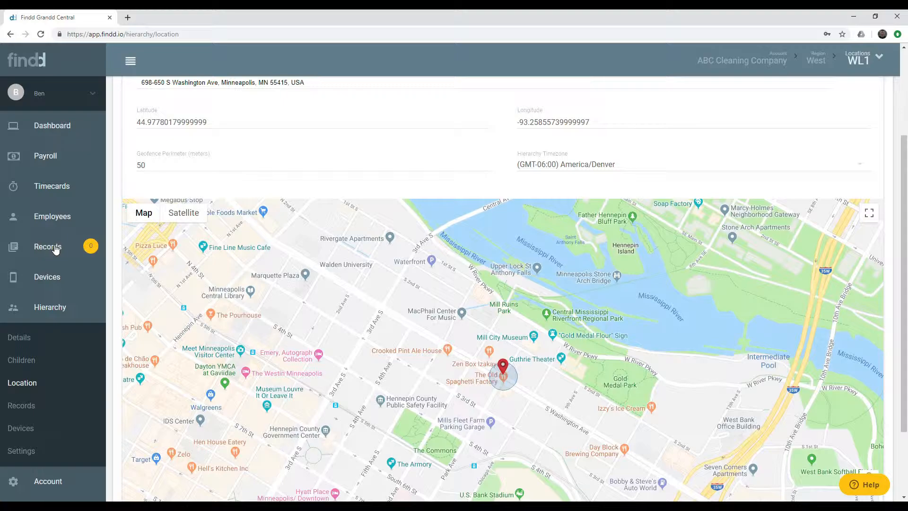
Set WL1's geofence perimeter to 150 meters
double_click(124, 166)
type("1")
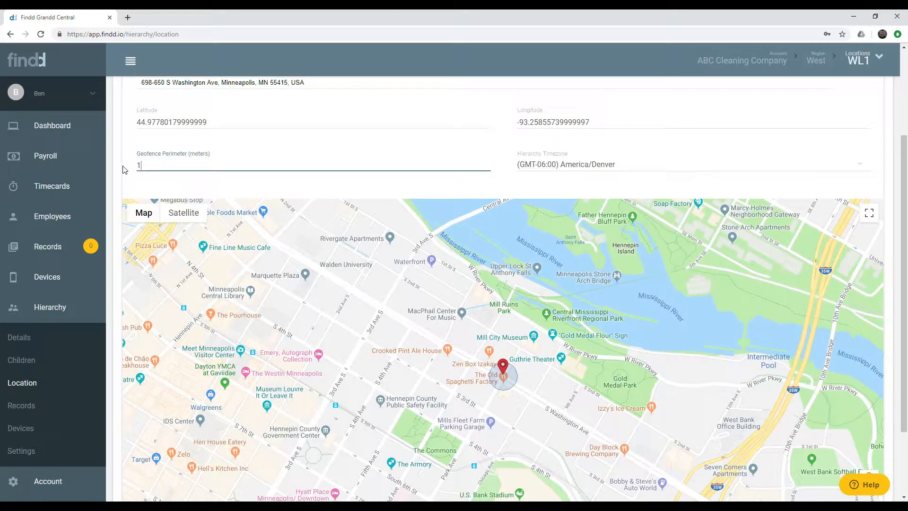
type("50")
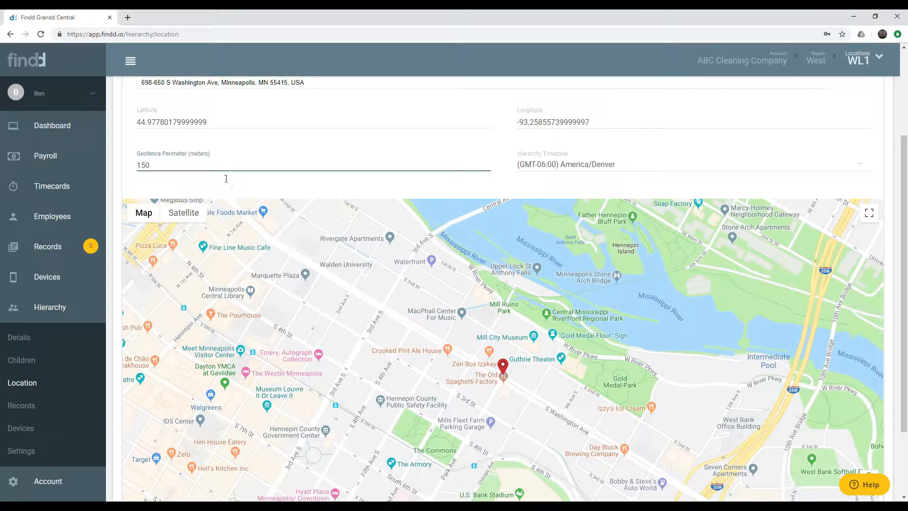
left_click(508, 366)
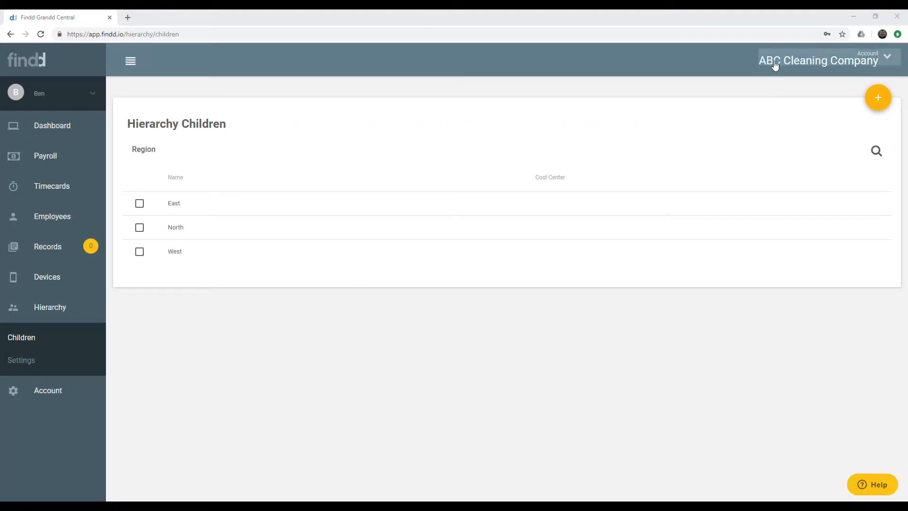
Browse the East, North and West regions' locations in the hierarchy chooser
left_click(887, 59)
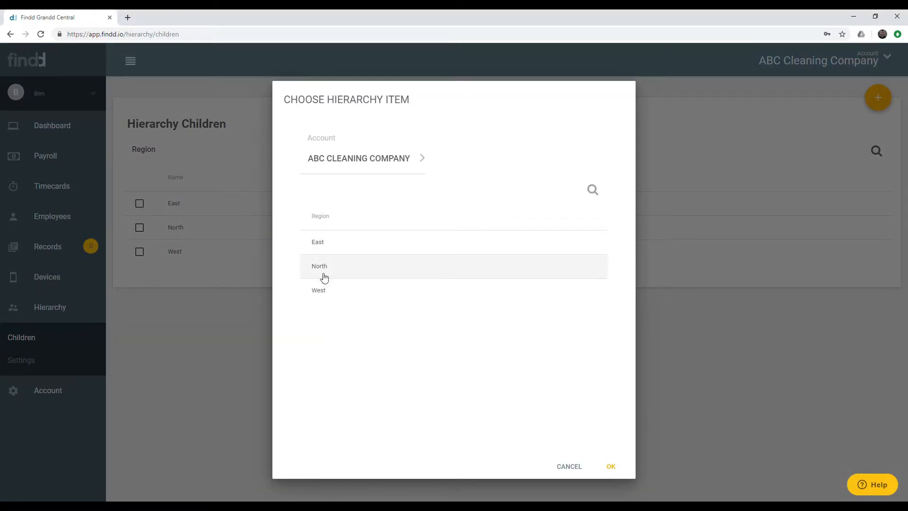
left_click(327, 243)
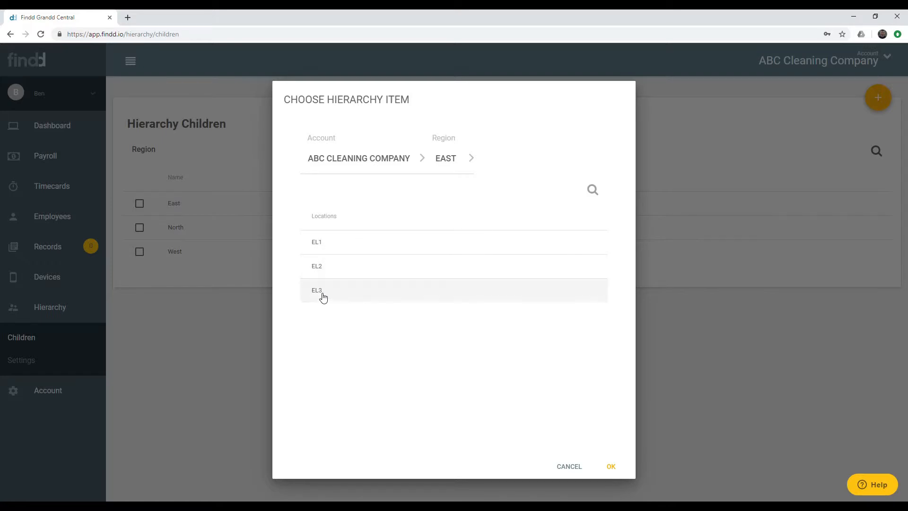
left_click(340, 171)
left_click(333, 265)
left_click(371, 170)
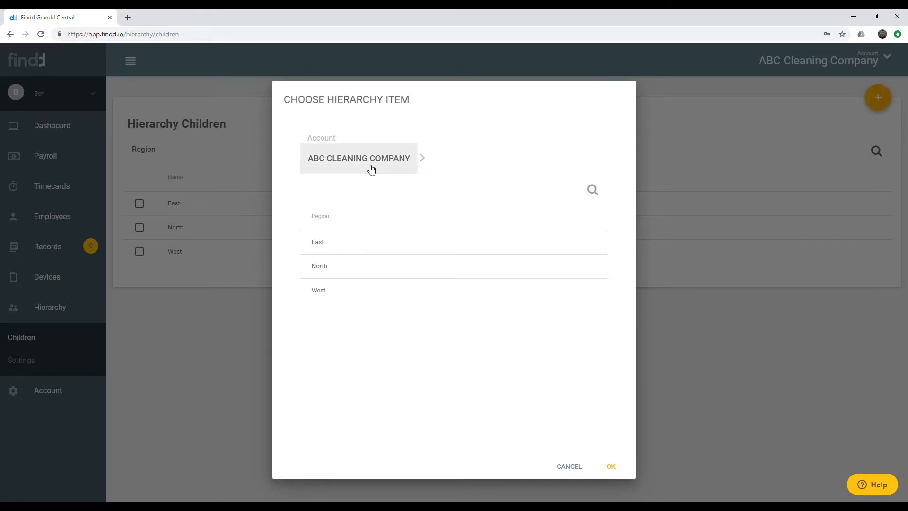
left_click(318, 291)
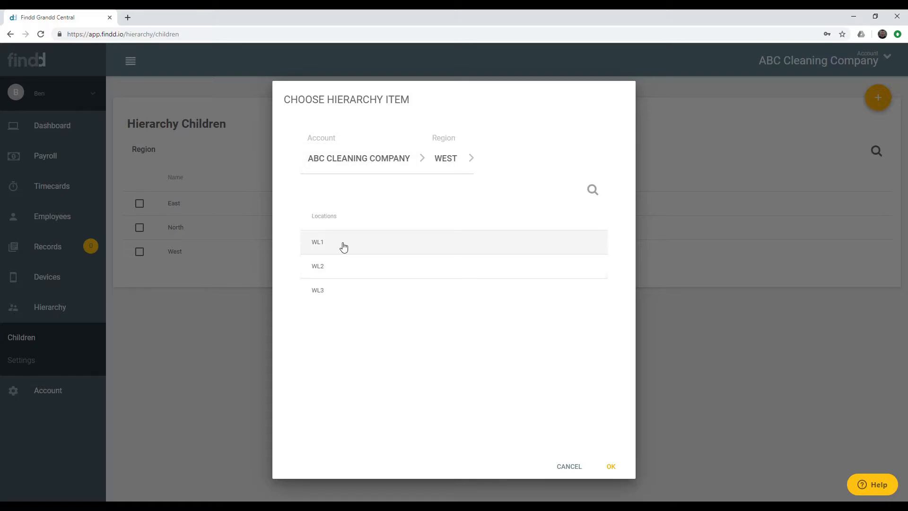
left_click(361, 158)
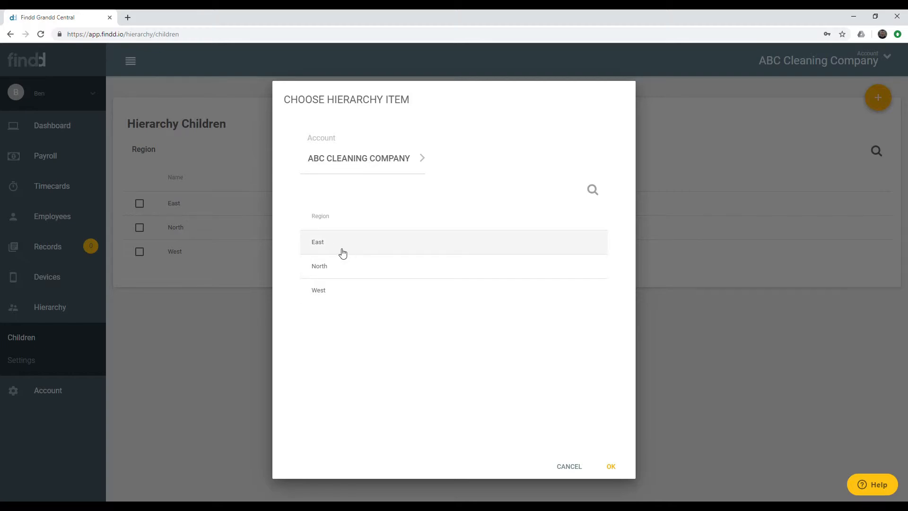
Switch to the West region and open its All Records list
left_click(322, 295)
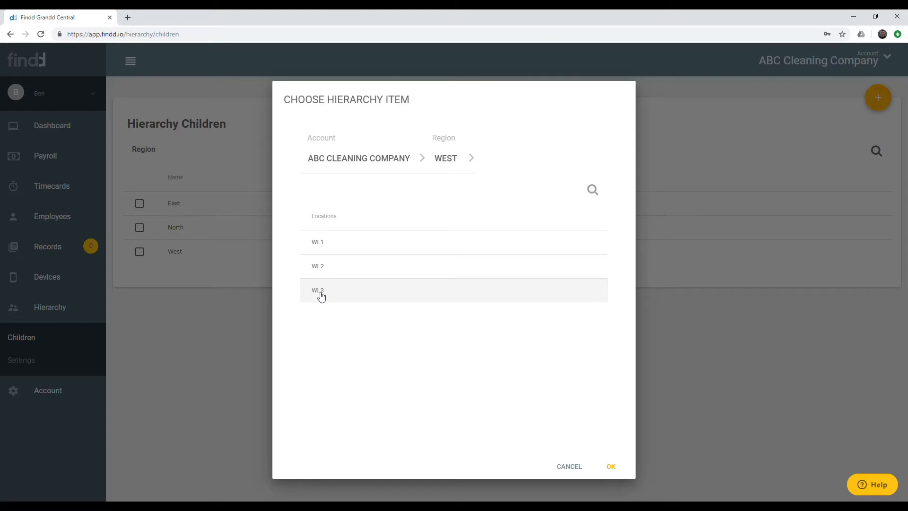
left_click(612, 466)
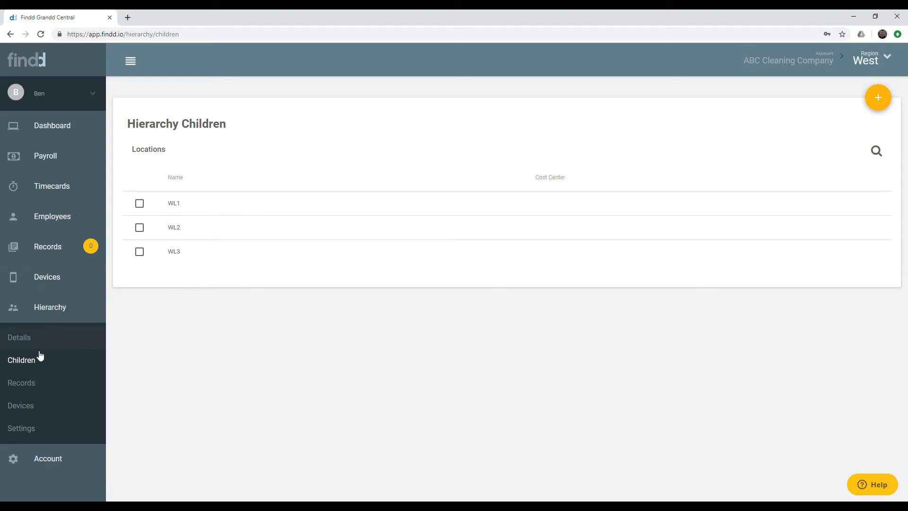
left_click(42, 250)
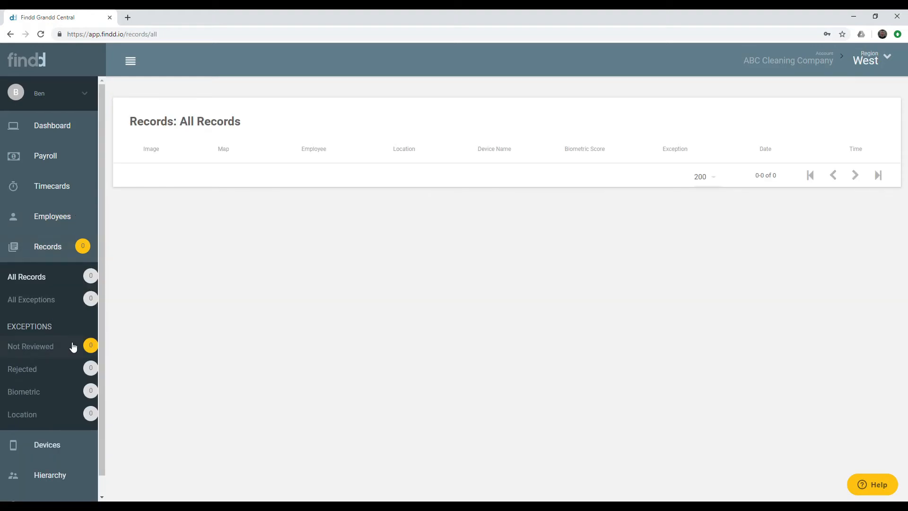